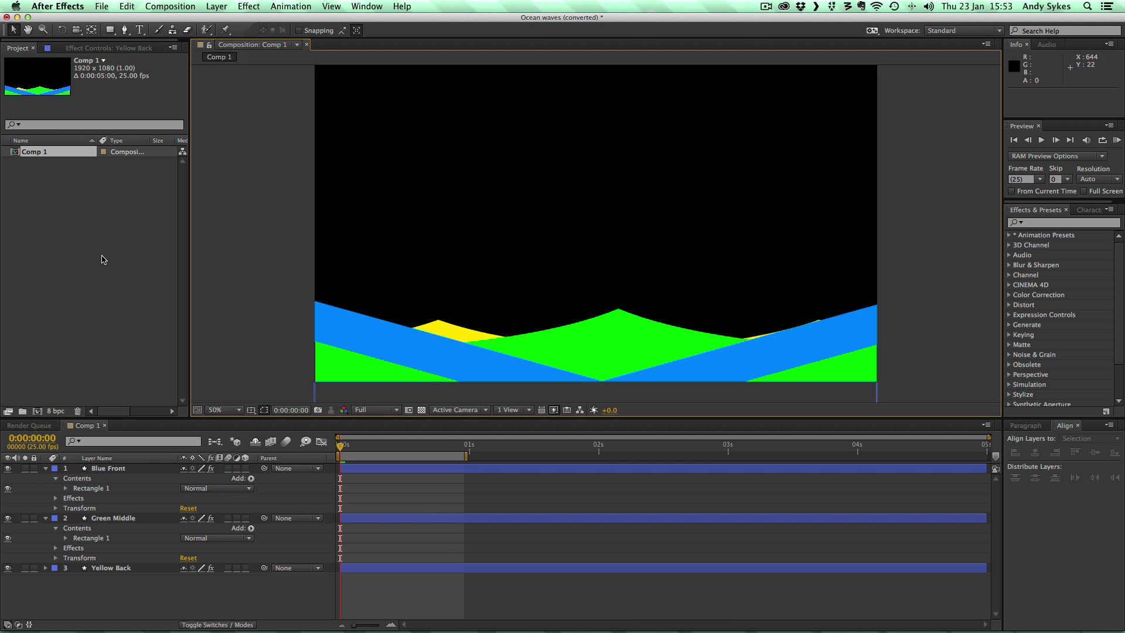
Step: Bring up Blue Front's effect settings: Wave Warp (Triangle, height 136, width 978) and Posterize Time 8.0
left_click(107, 469)
left_click(111, 519)
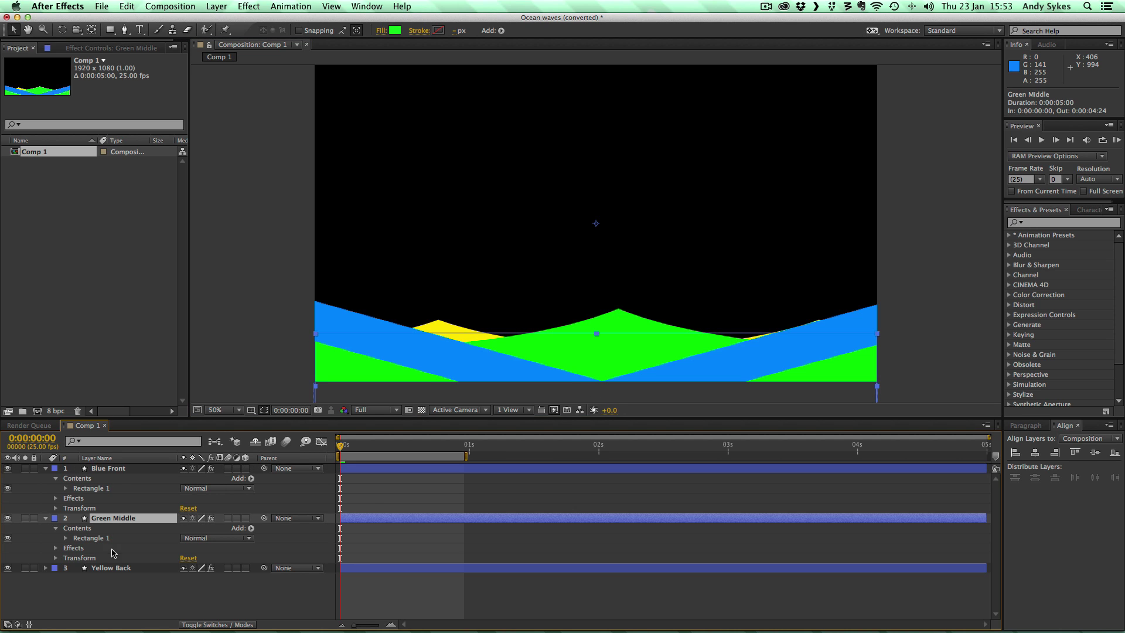
left_click(114, 568)
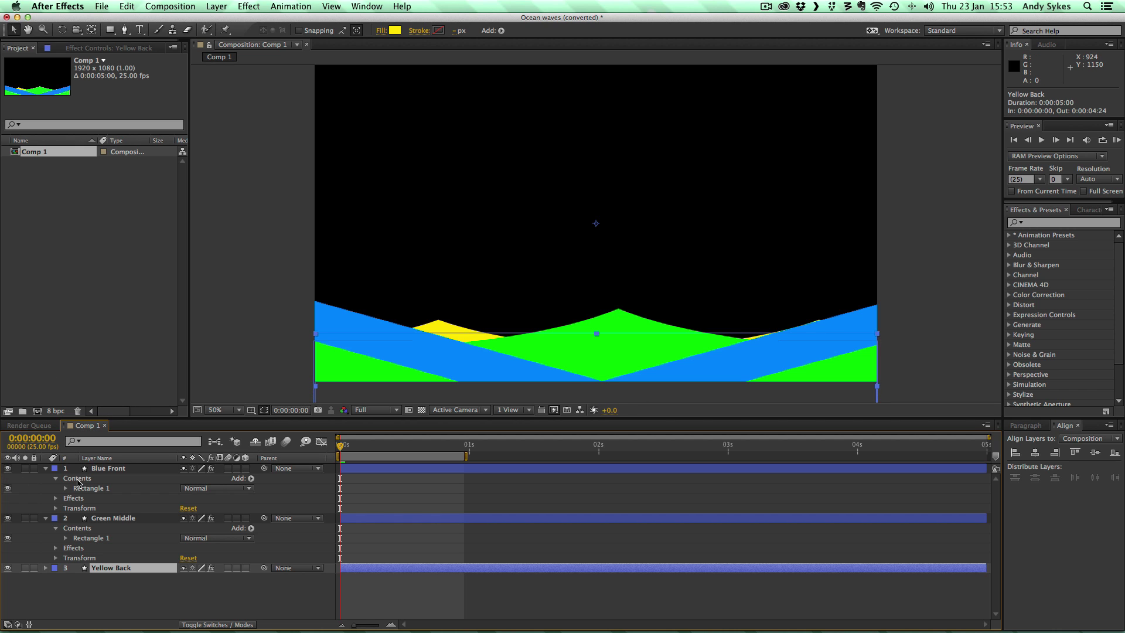
left_click(95, 468)
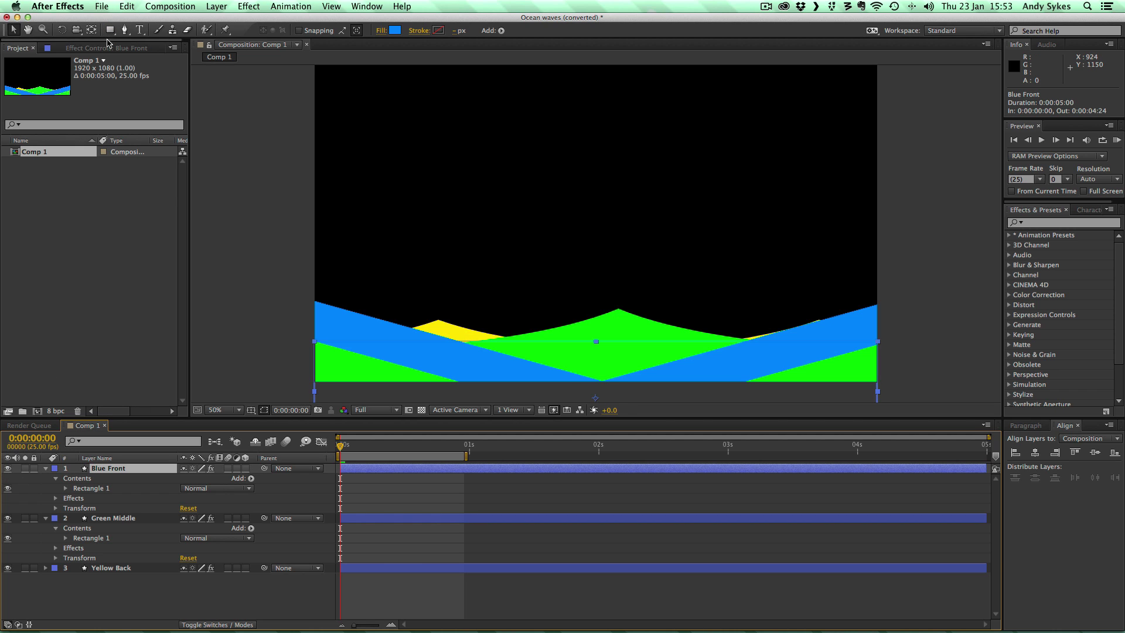
left_click(107, 47)
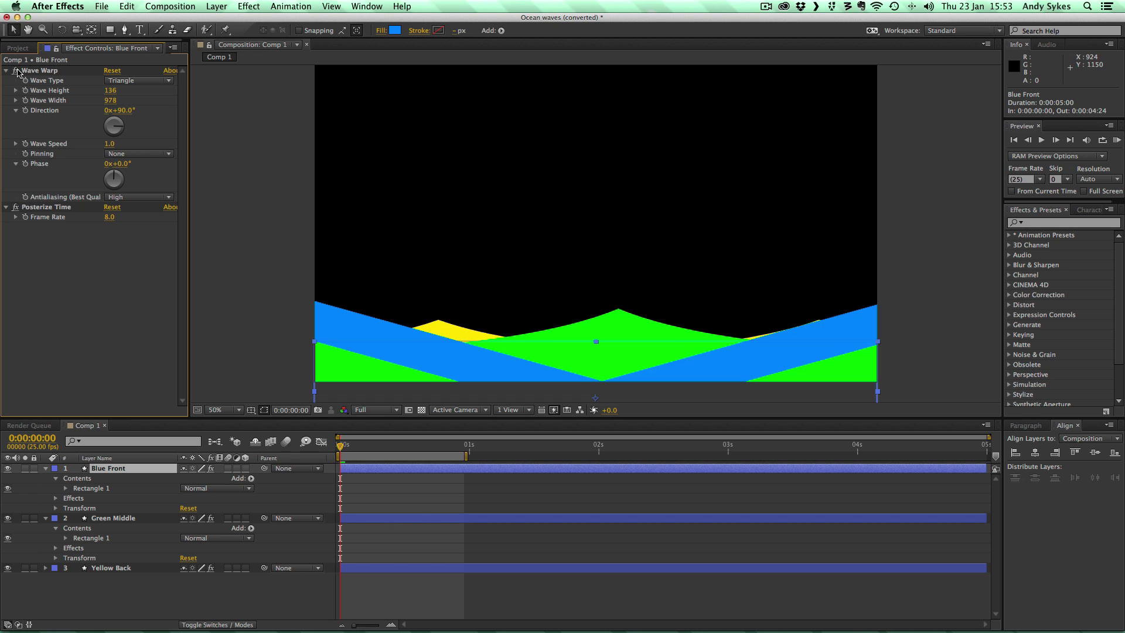
Step: Toggle Blue Front's Wave Warp off and on, try a new direction, undo it, and preview
left_click(16, 71)
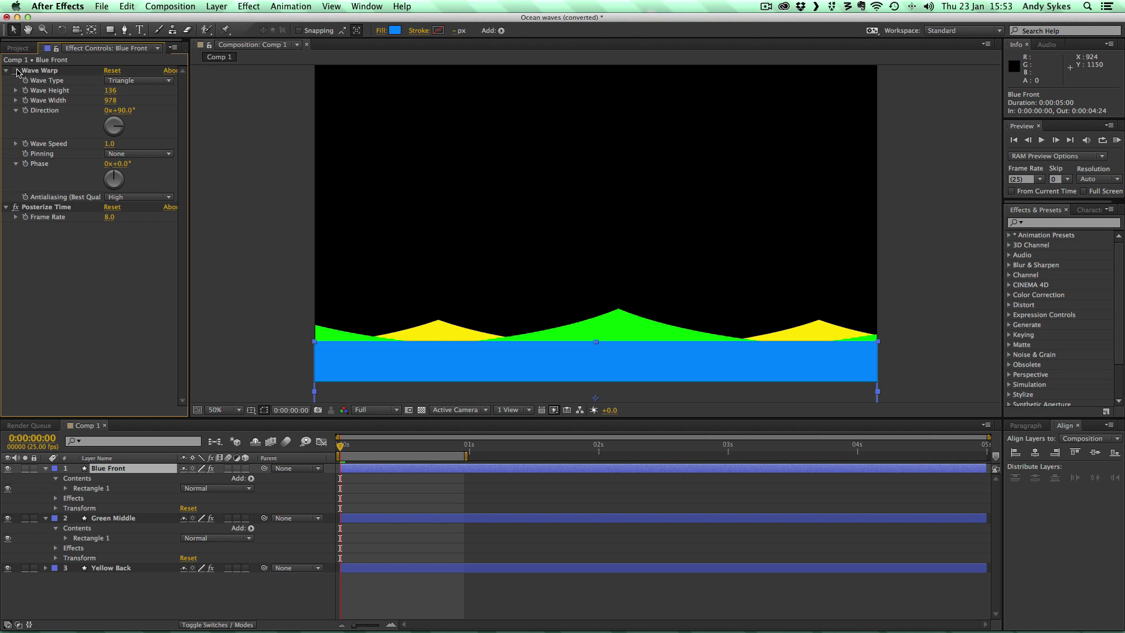
left_click(16, 70)
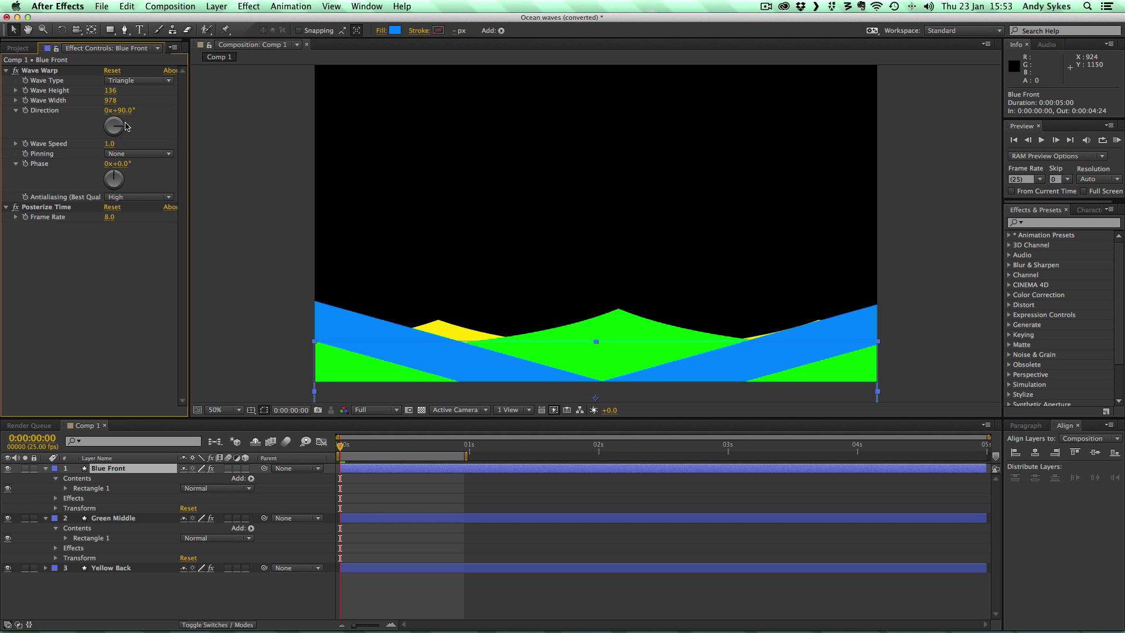
mouse_move(126, 123)
left_mouse_down()
mouse_move(146, 125)
mouse_move(86, 113)
mouse_move(109, 134)
left_mouse_up()
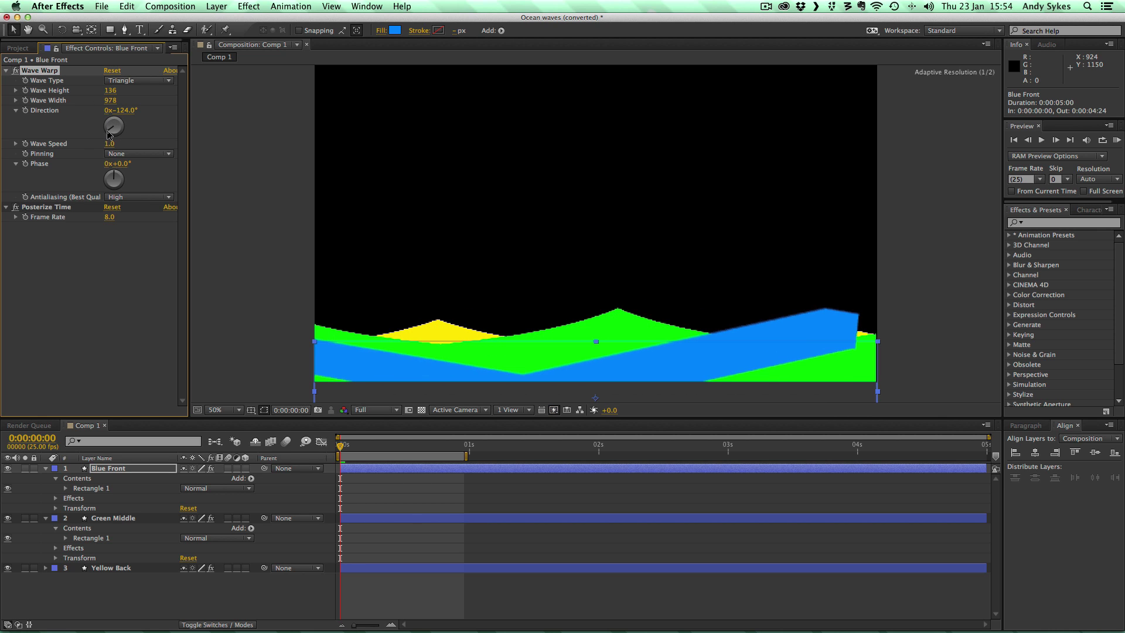
key("super+z")
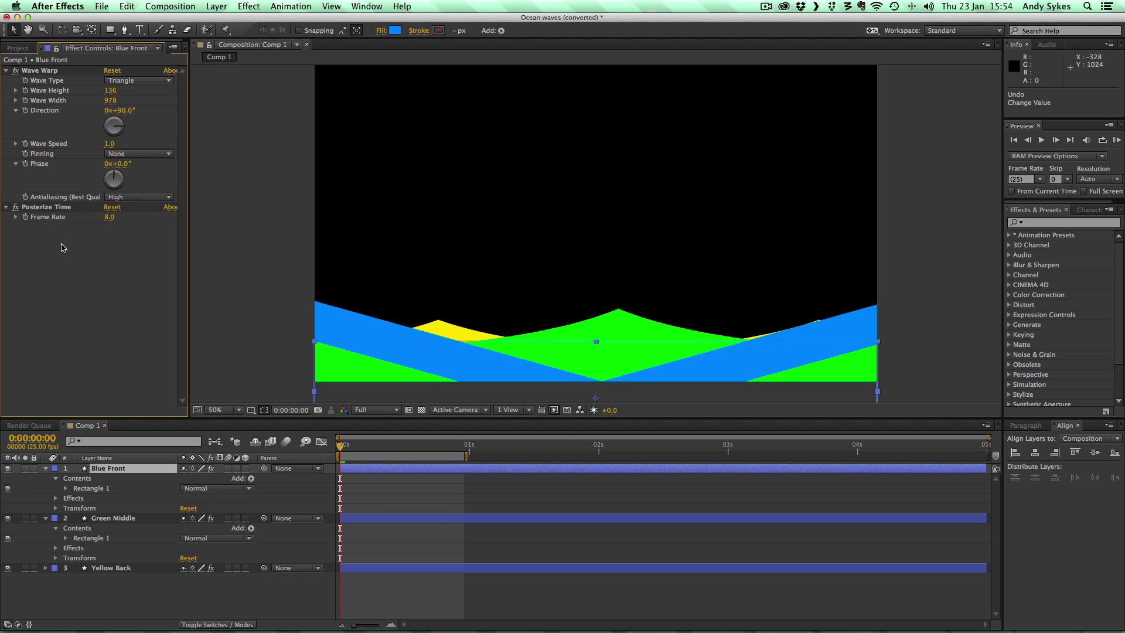
mouse_move(340, 447)
left_mouse_down()
mouse_move(457, 451)
mouse_move(339, 452)
left_mouse_up()
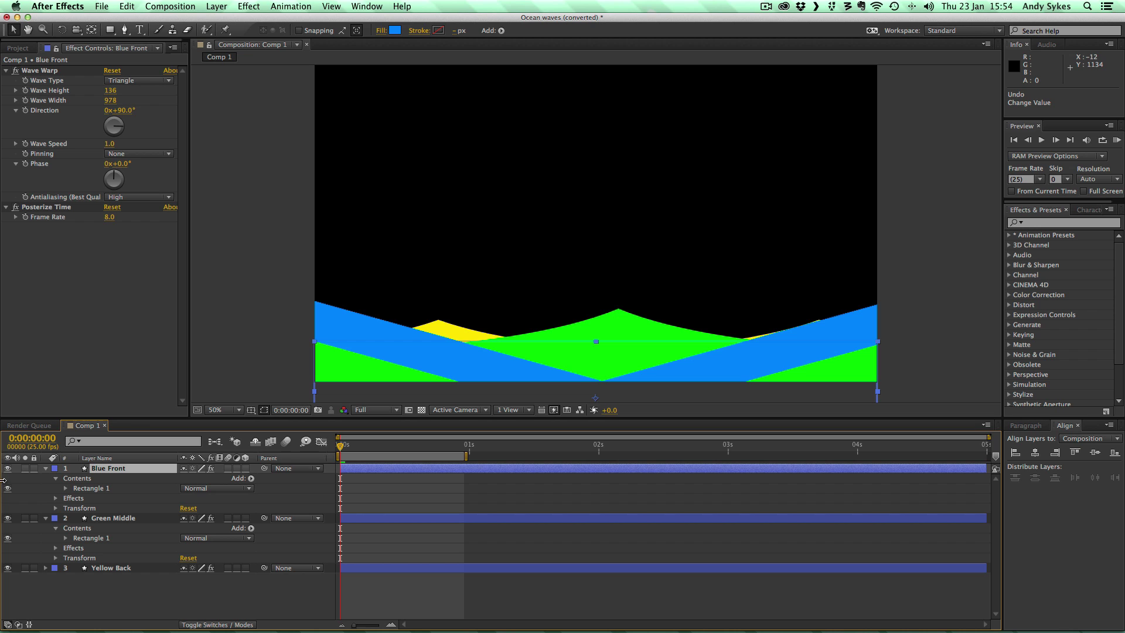
Step: Hide Blue Front and inspect Green Middle's Wave Warp: Triangle, height 90, width 605, phase 37°
left_click(104, 517)
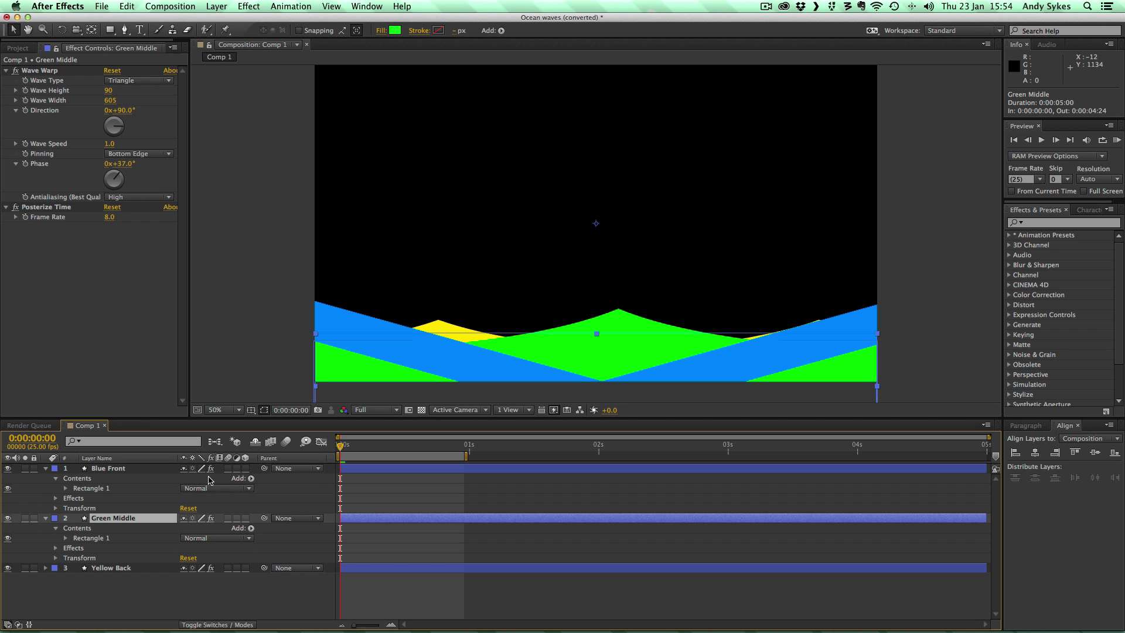
left_click(8, 468)
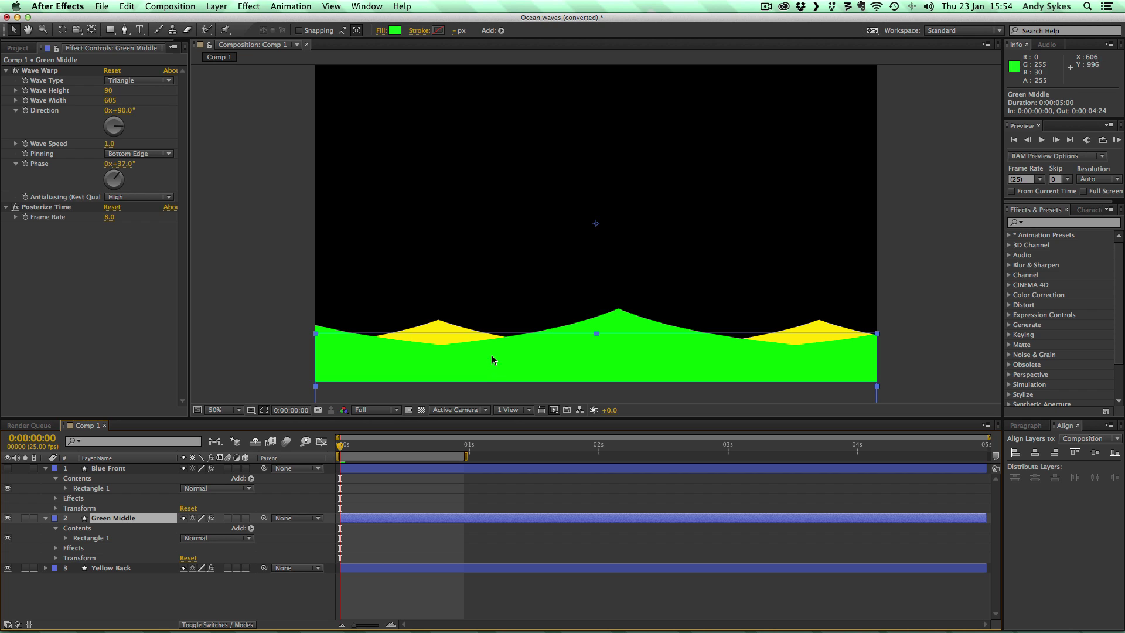
left_click(41, 71)
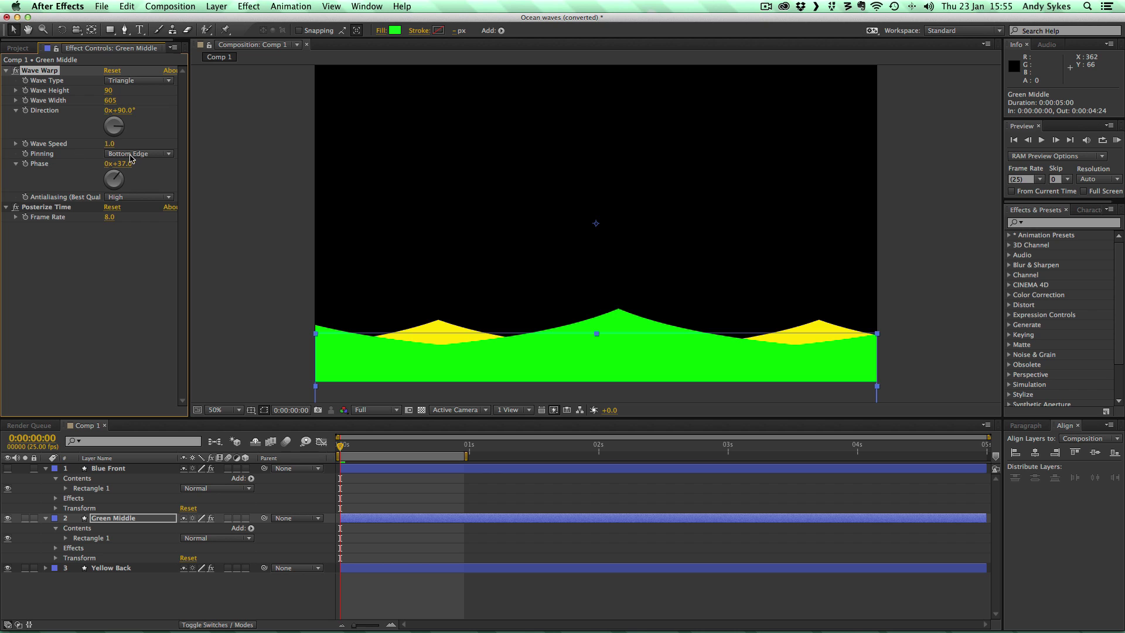
left_click(147, 157)
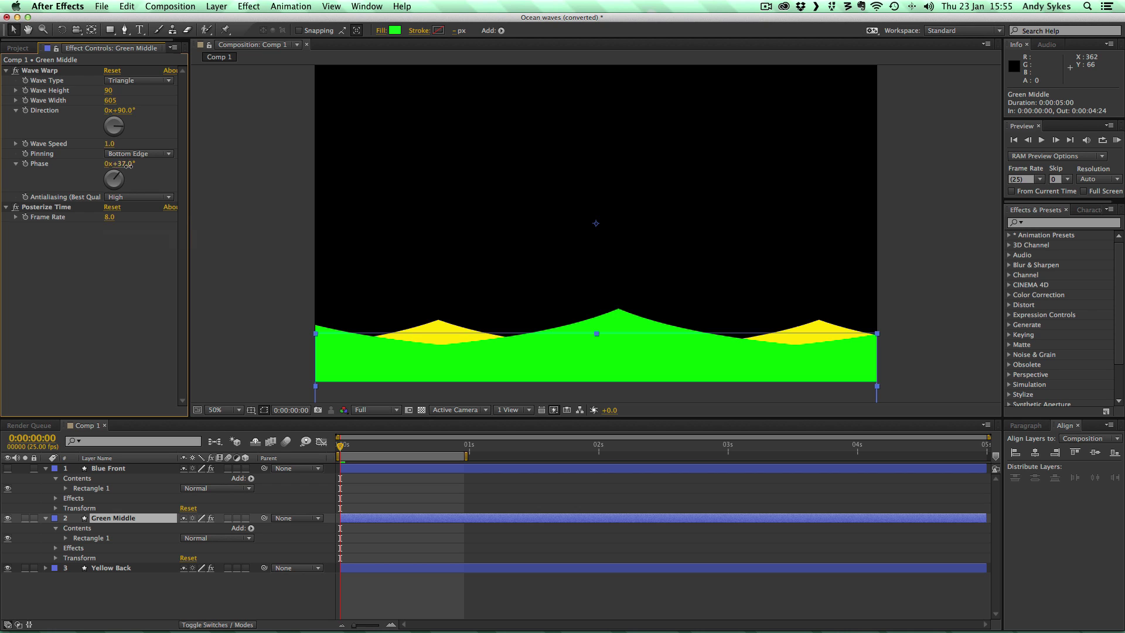
Step: Preview Green Middle's wave at Phase 0° with Blue Front visible, then restore Phase to 37°
left_click(126, 164)
type("0")
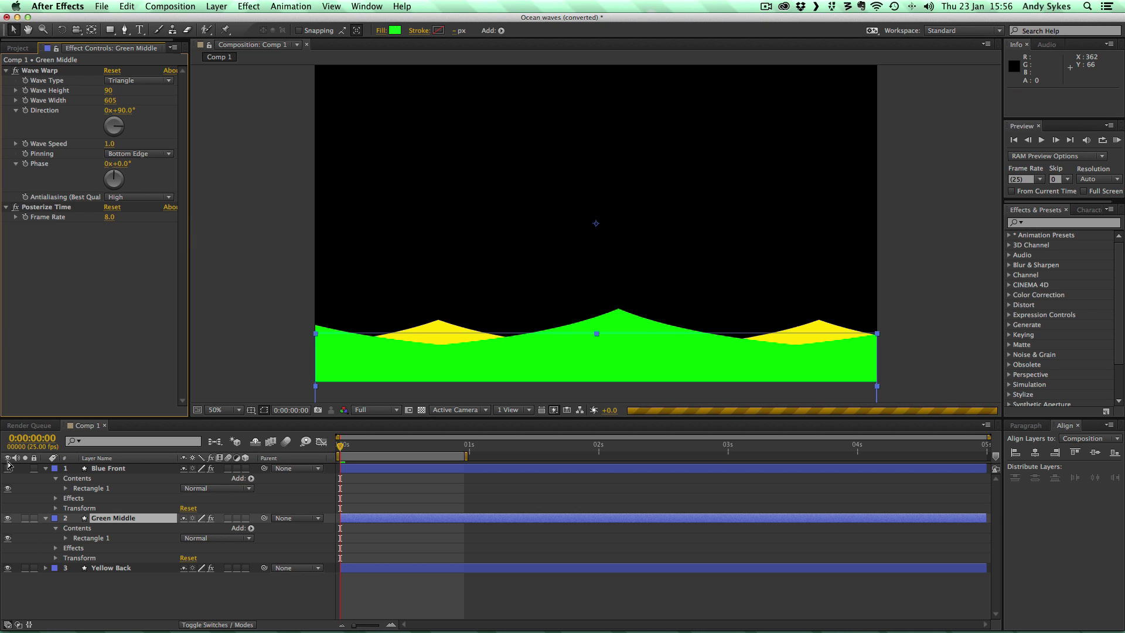
left_click(9, 468)
left_click(8, 468)
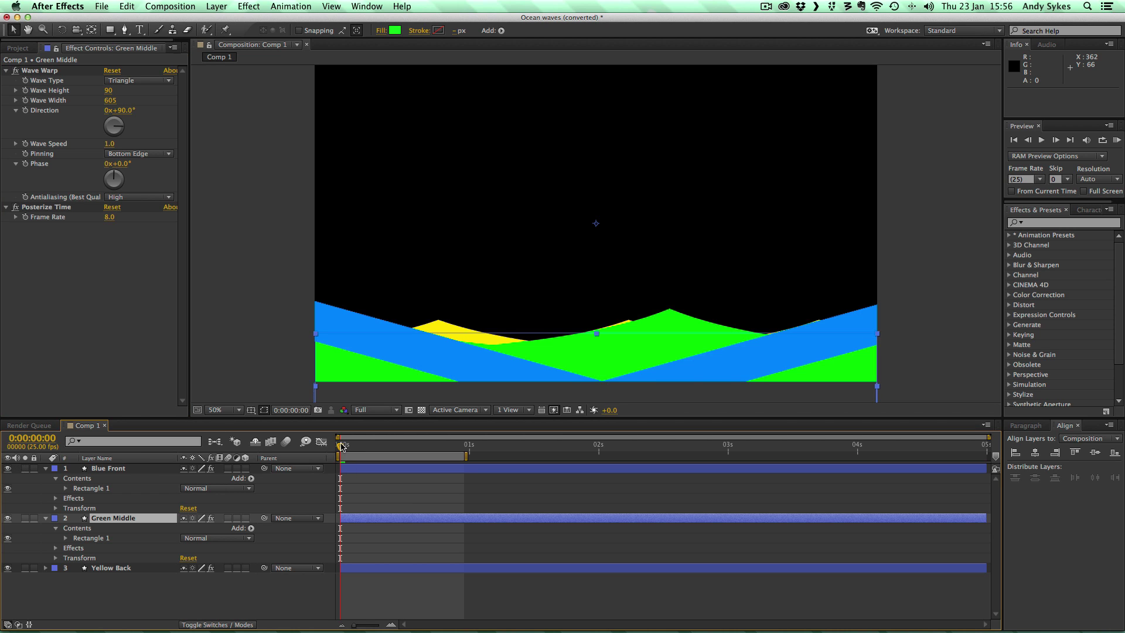
mouse_move(341, 447)
left_mouse_down()
mouse_move(465, 445)
mouse_move(338, 448)
left_mouse_up()
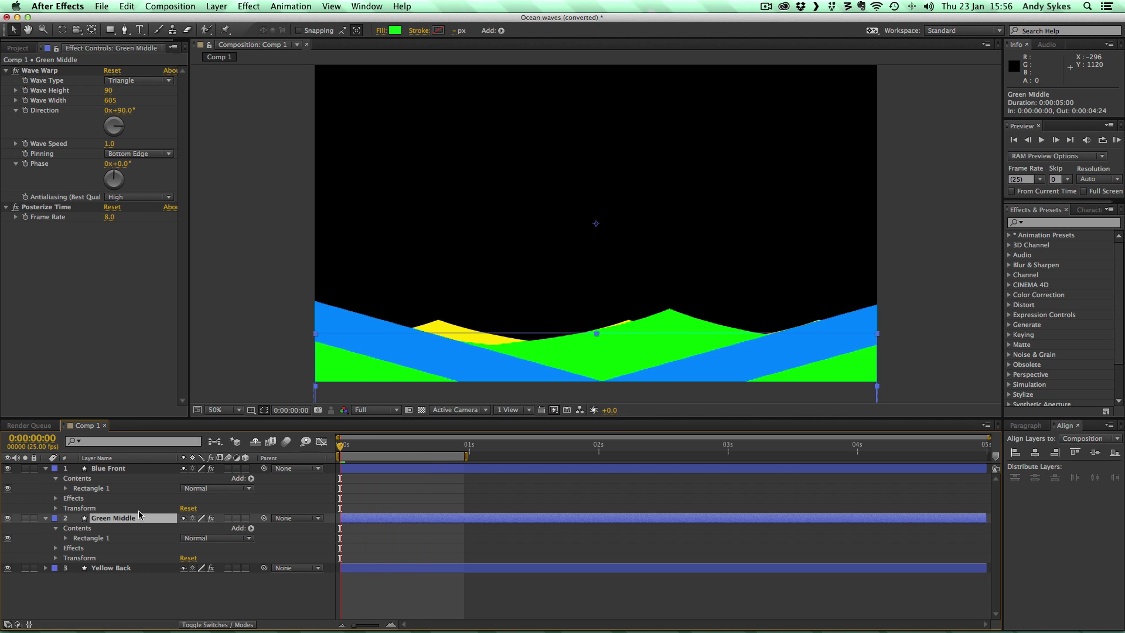
left_click(126, 164)
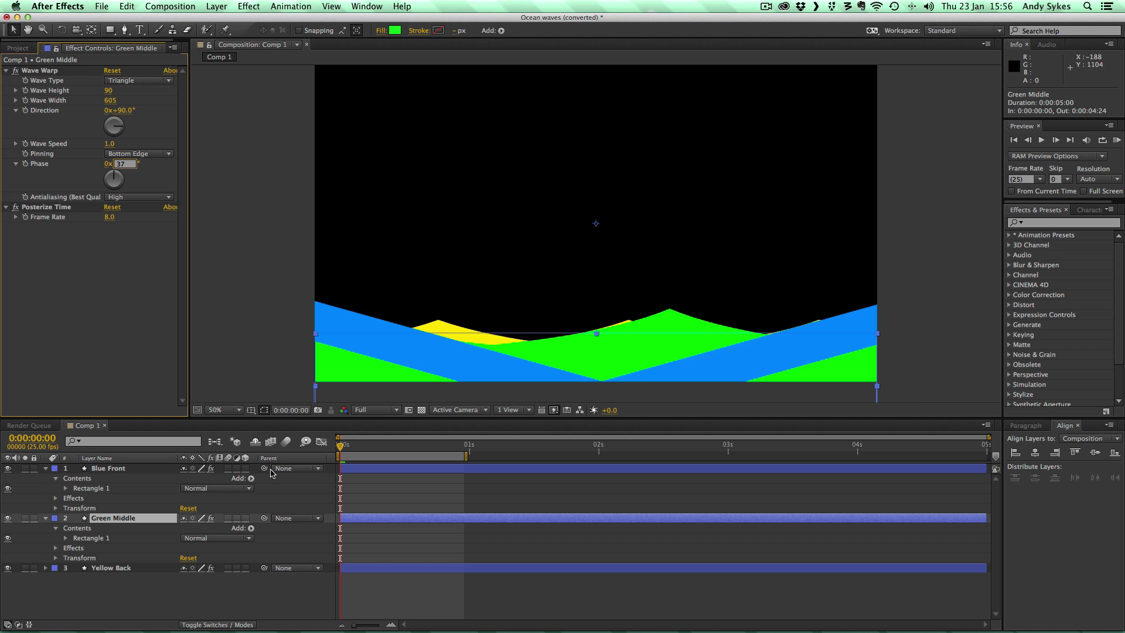
left_click_drag(346, 449, 420, 443)
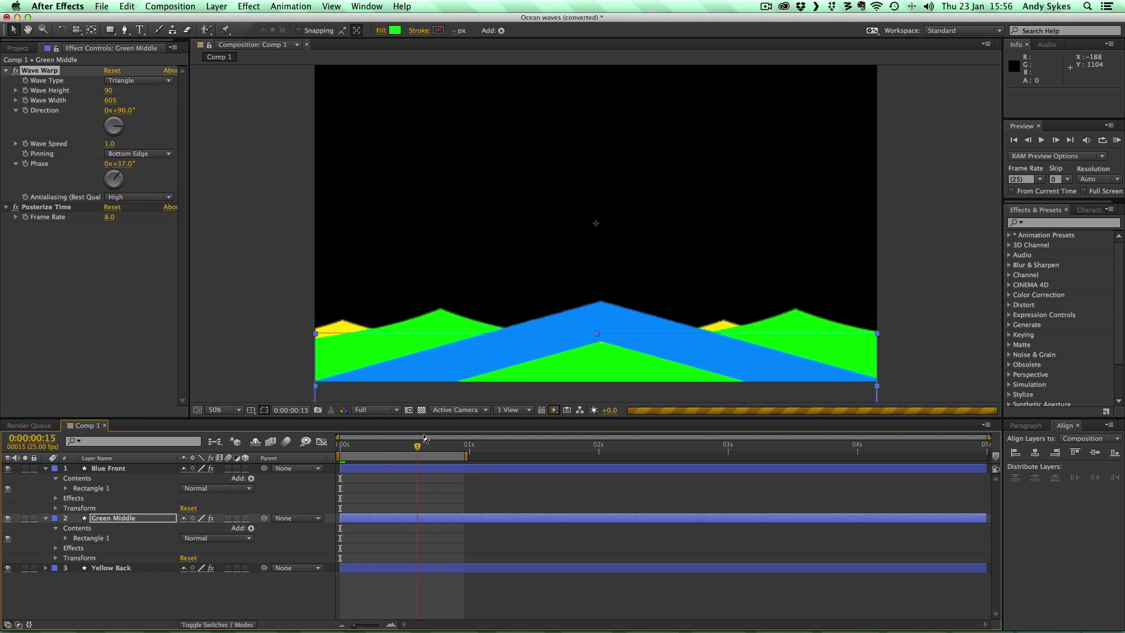
Step: Isolate Yellow Back's Triangle Wave Warp (height 58, width 325, phase 90°, 8 fps), then reshow Green Middle
left_click(122, 573)
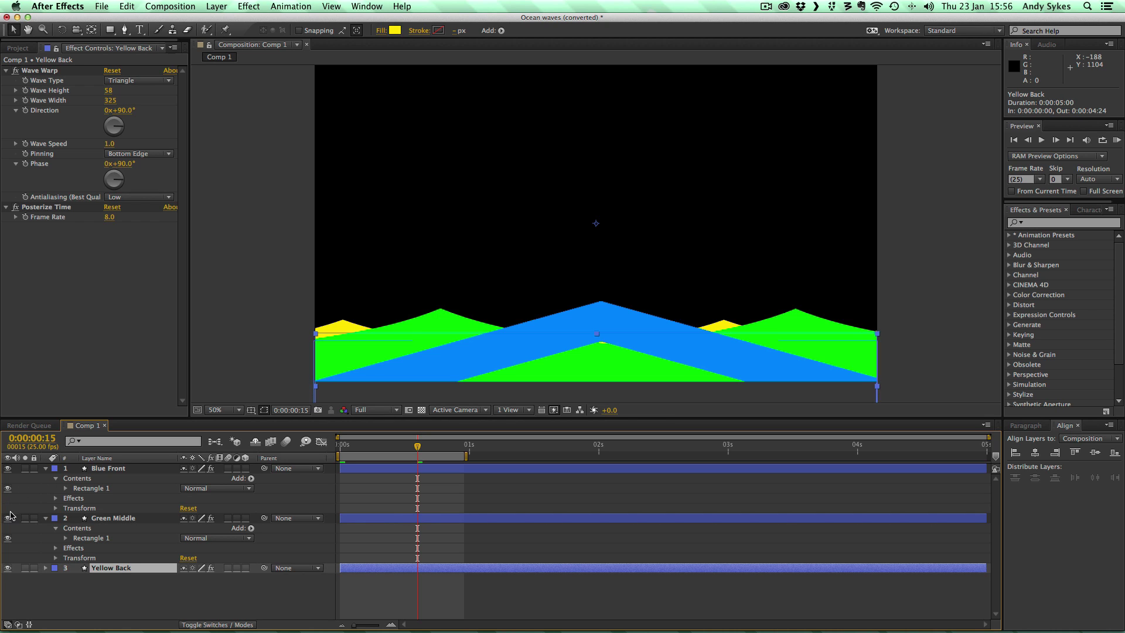
left_click(7, 518)
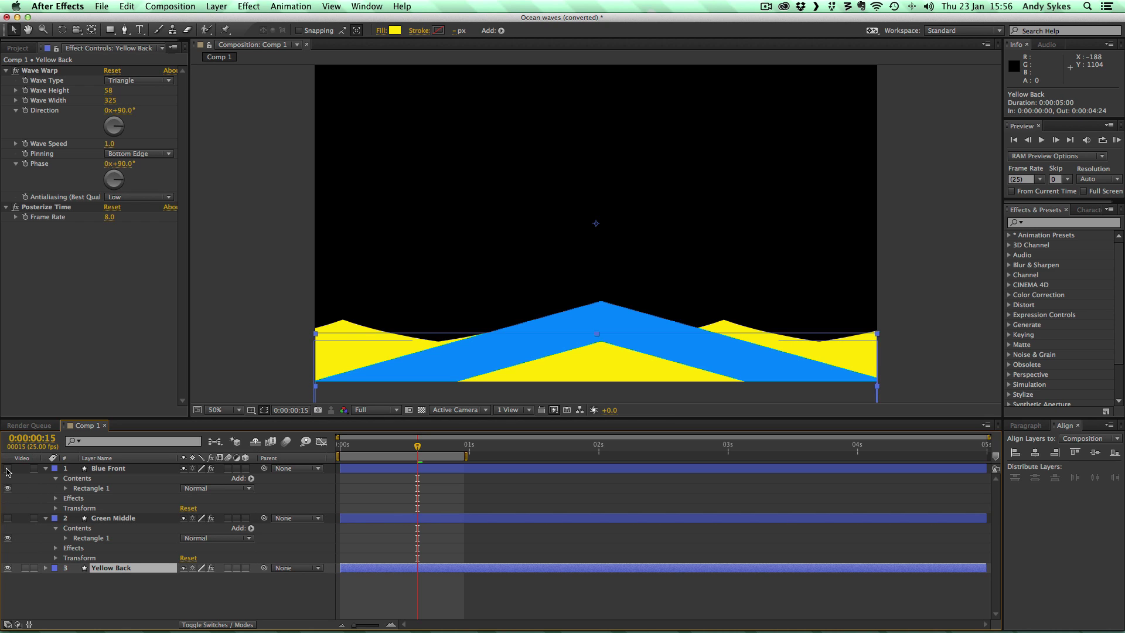
left_click(7, 469)
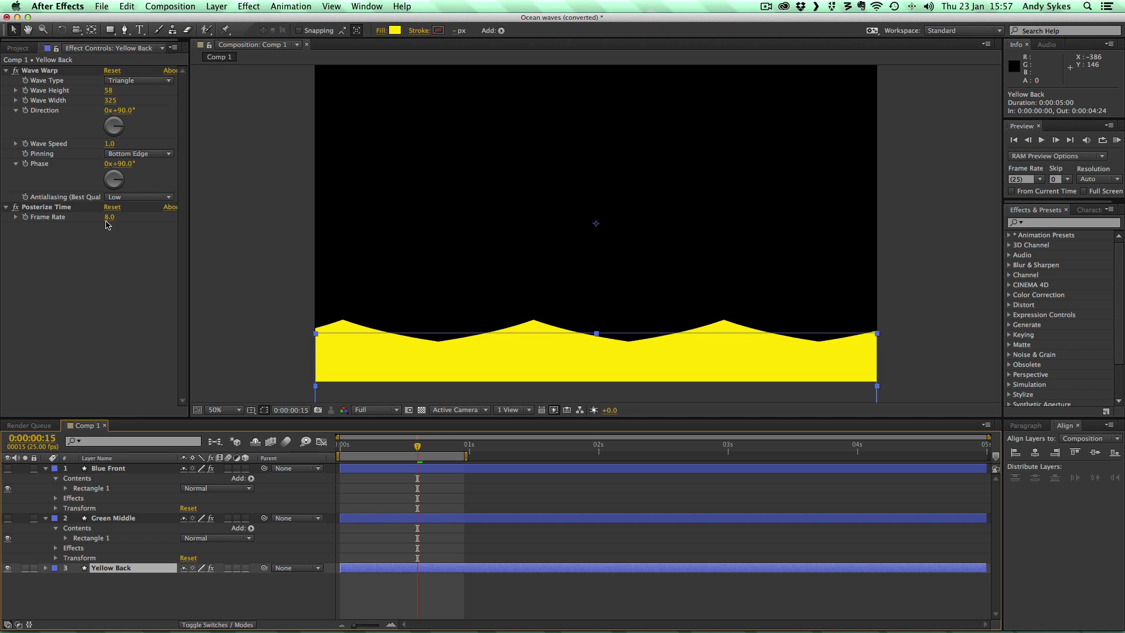
left_click(8, 518)
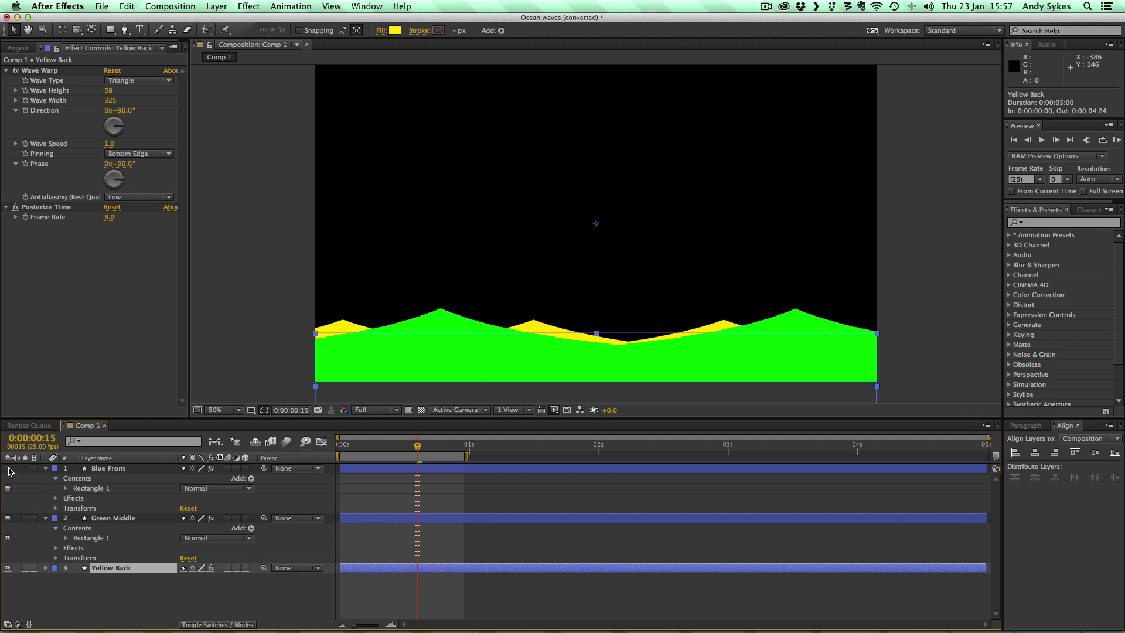
Step: Reshow Blue Front, compare frames 0s and 01s to check the loop, and open Ocean Waves v3.fla
left_click(8, 468)
left_click_drag(417, 446, 464, 449)
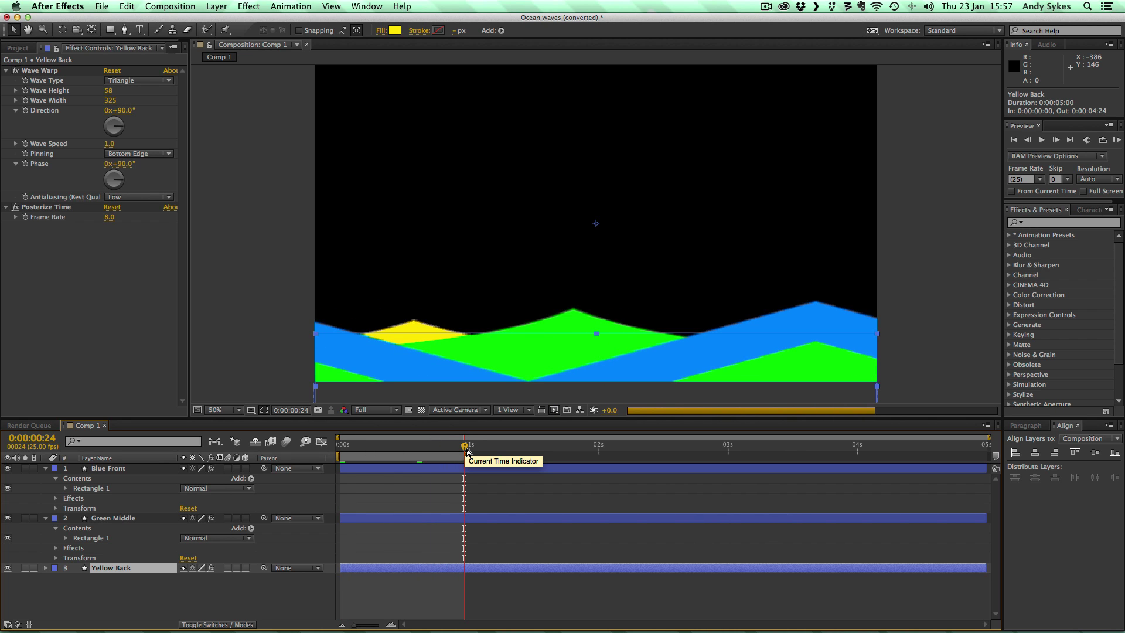
left_click_drag(466, 448, 472, 447)
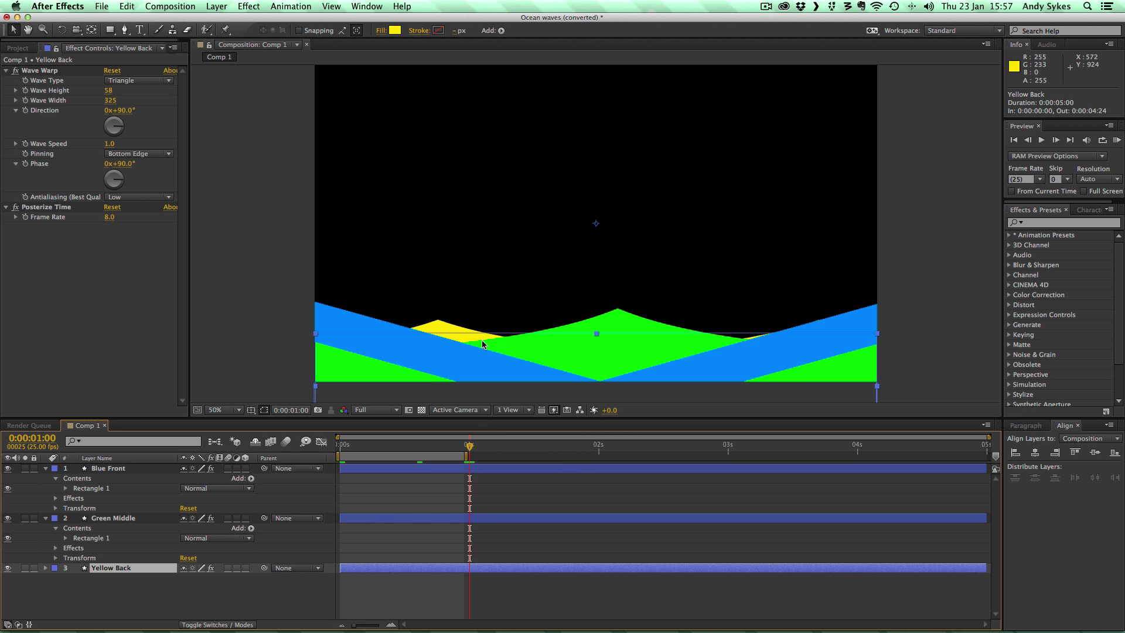
left_click(340, 447)
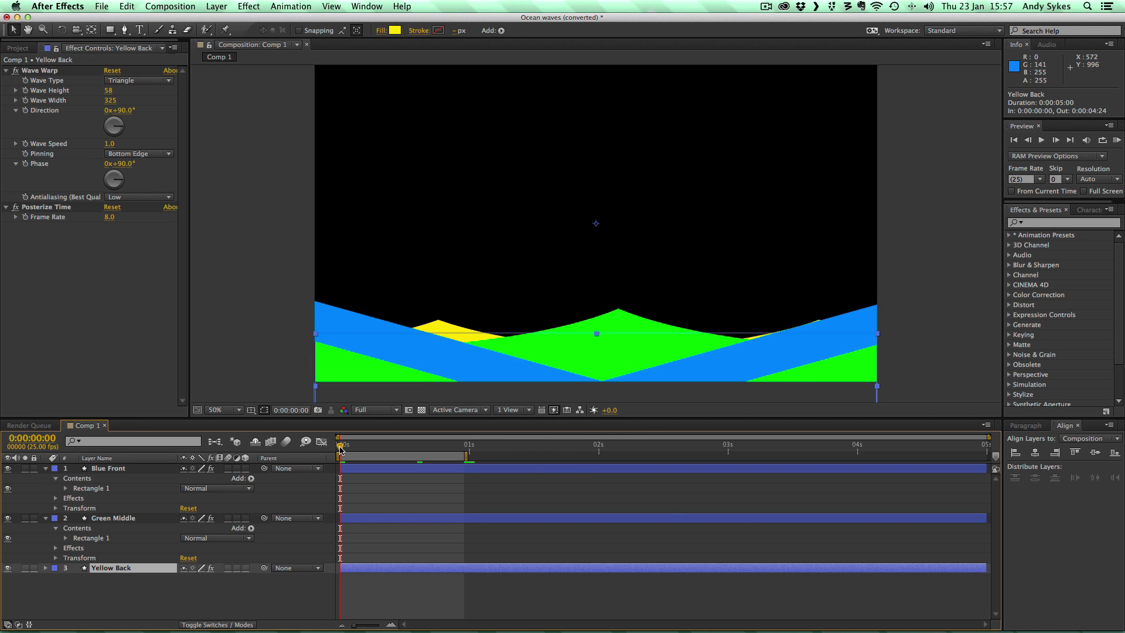
left_click(469, 448)
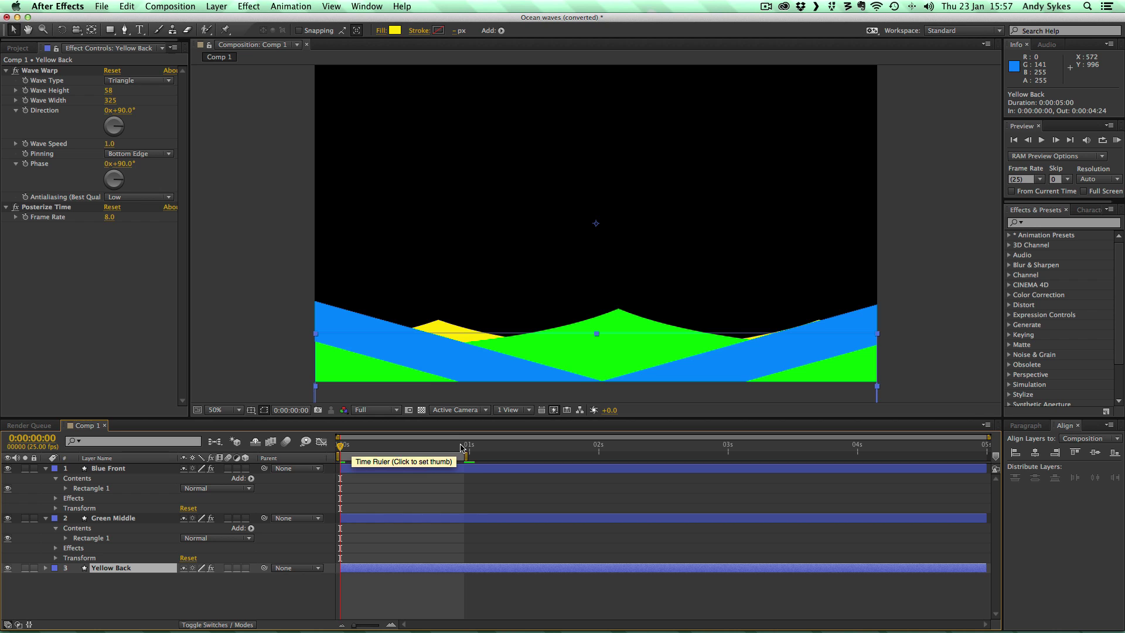
left_click_drag(469, 447, 341, 448)
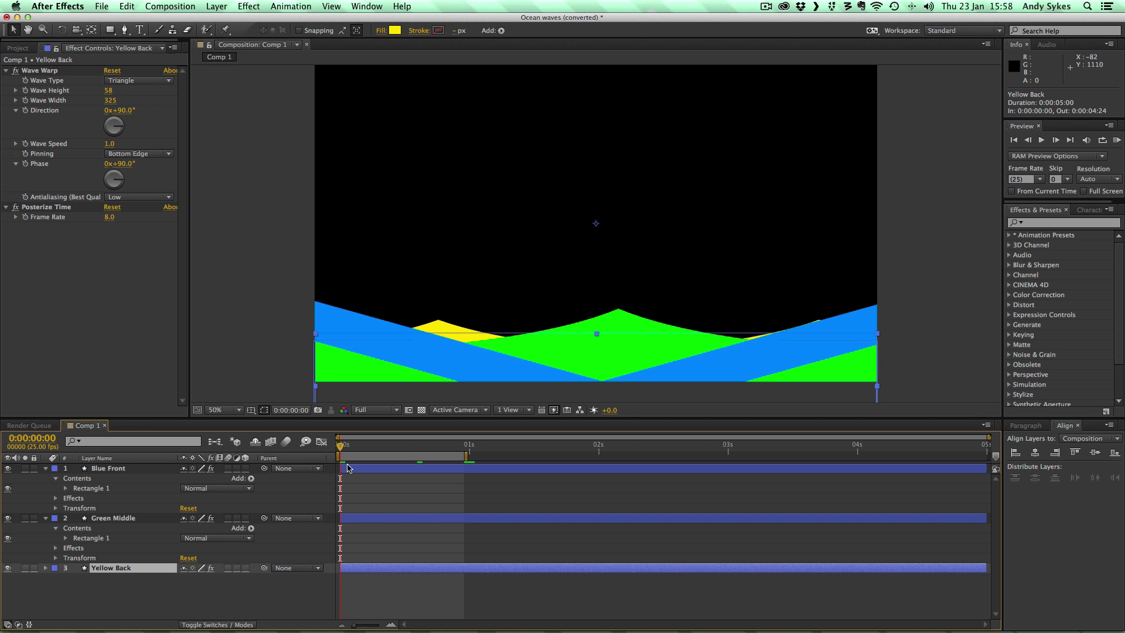
left_click(35, 613)
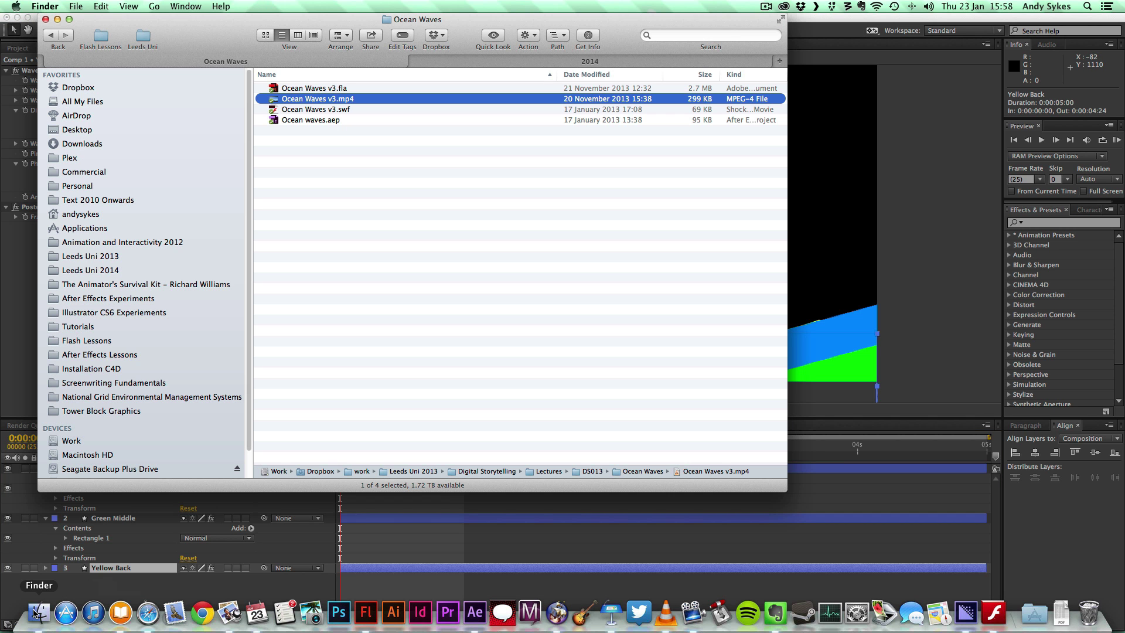
double_click(325, 89)
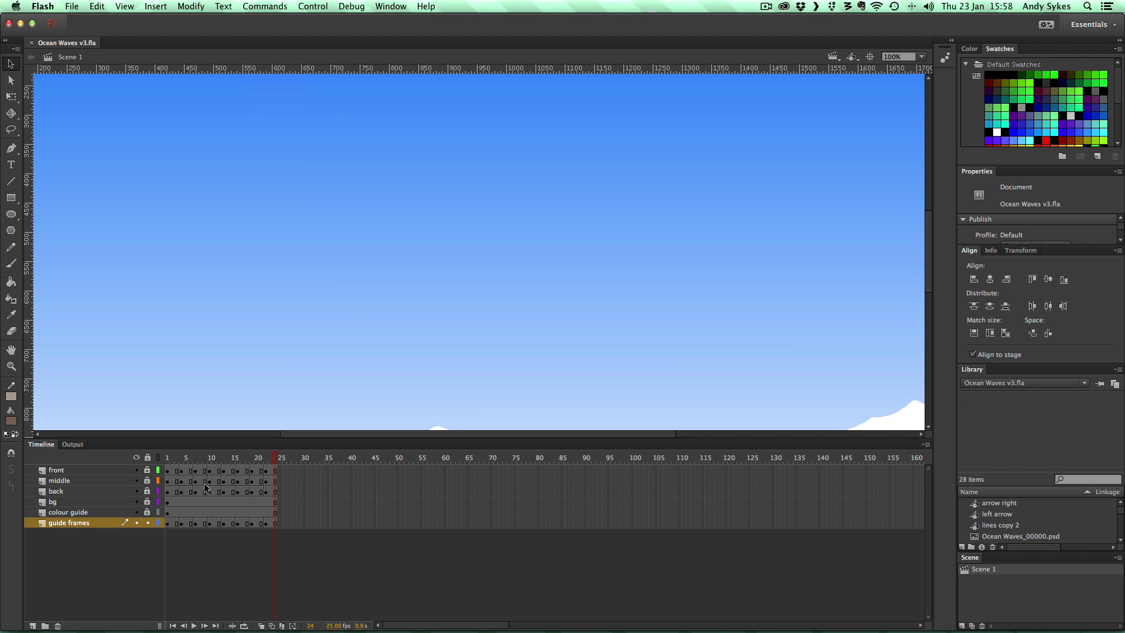
key("super+minus")
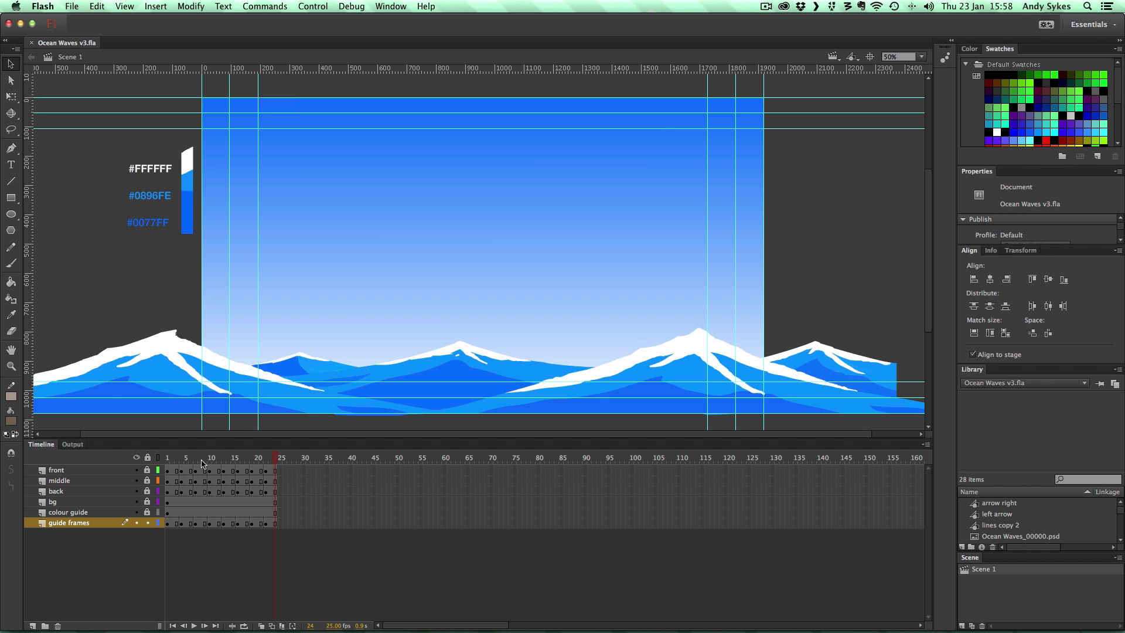
key("Return")
mouse_move(174, 459)
left_mouse_down()
mouse_move(188, 459)
mouse_move(166, 461)
left_mouse_up()
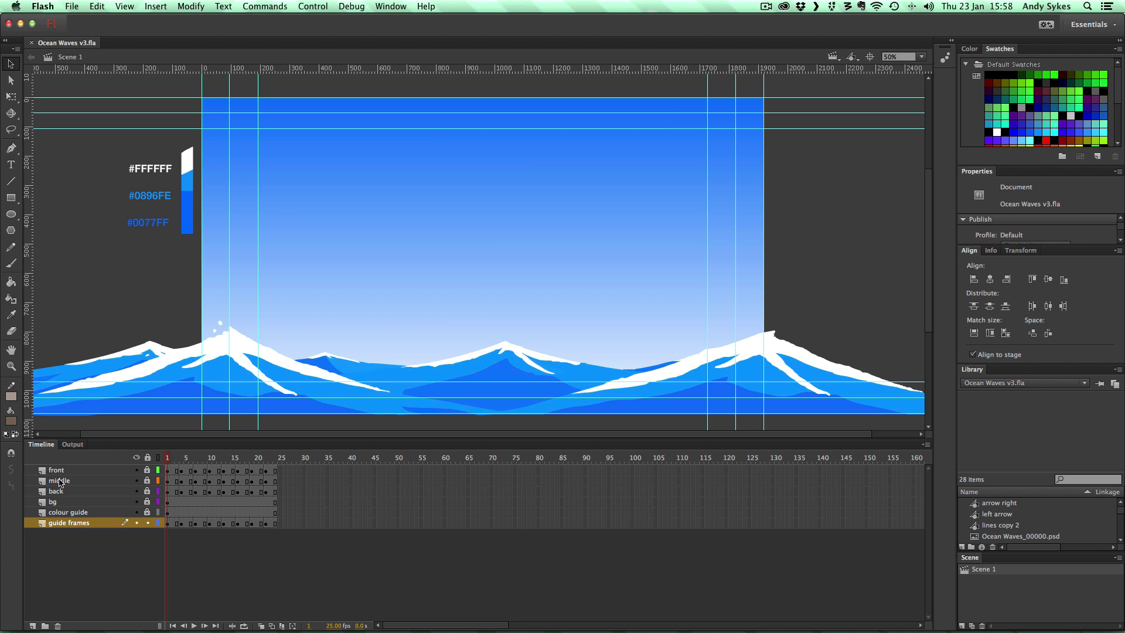
left_click(136, 470)
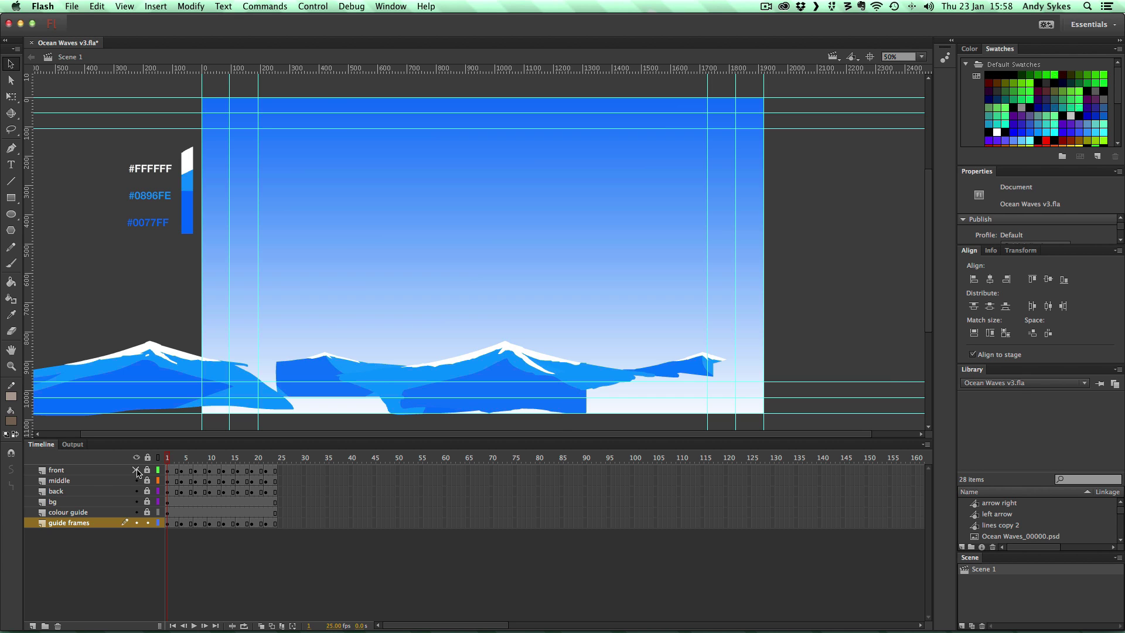
left_click(137, 470)
left_click(137, 481)
left_click(137, 481)
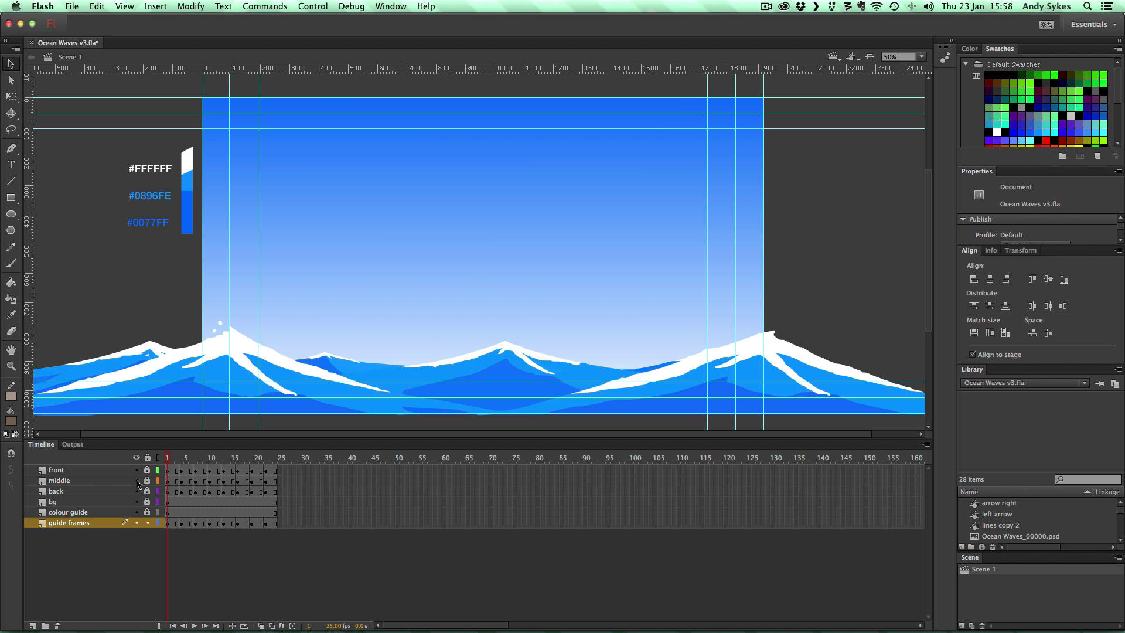
left_click(137, 491)
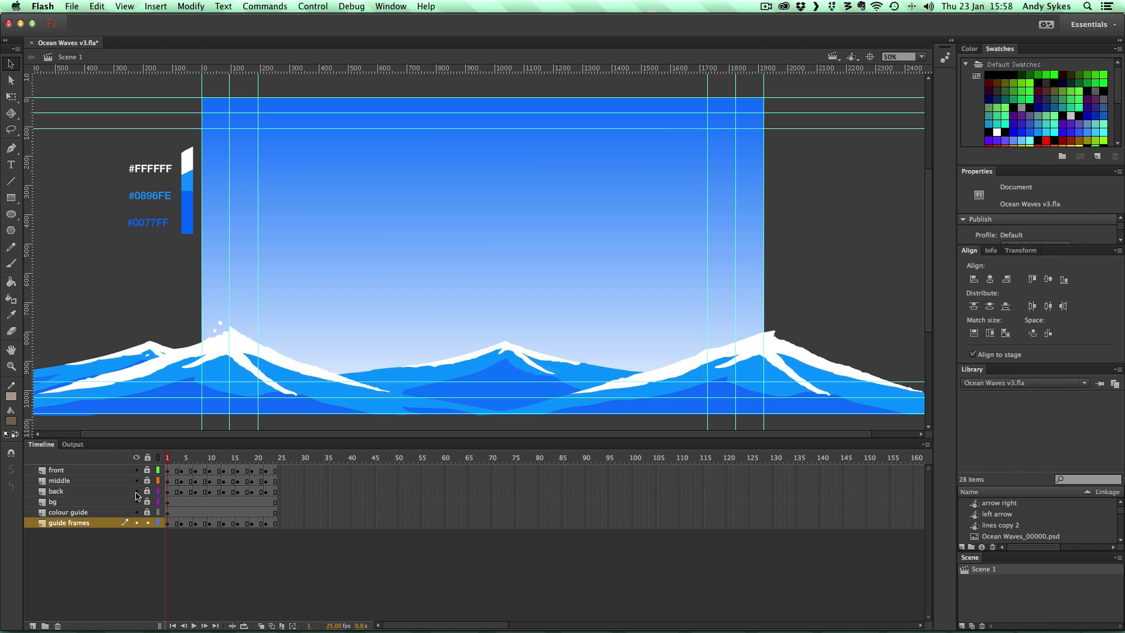
left_click(137, 492)
left_click(186, 458)
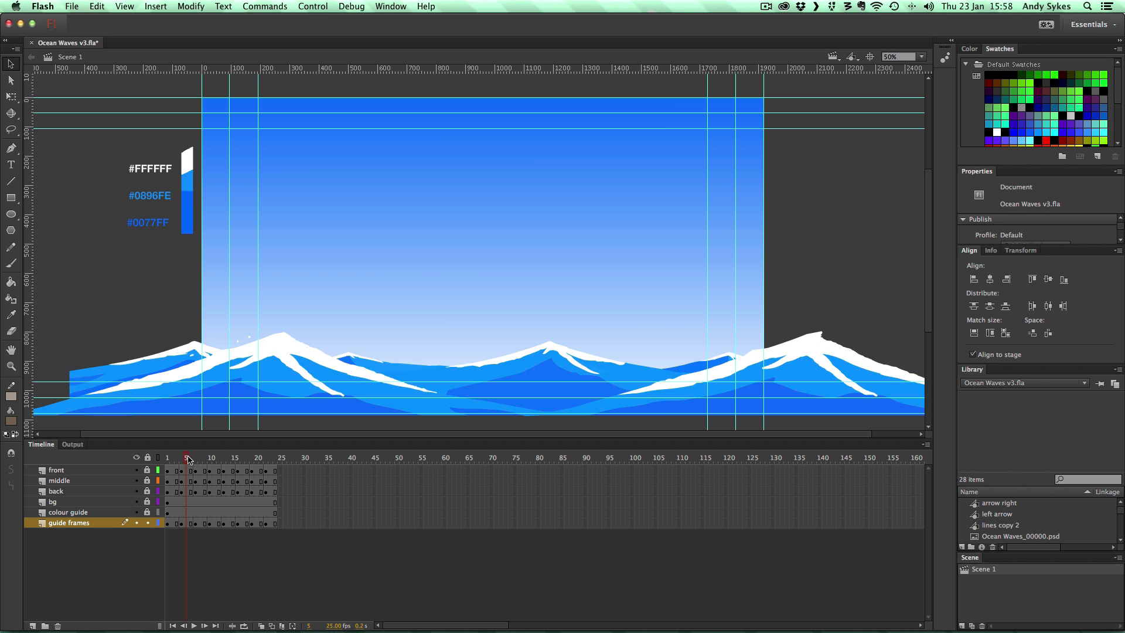
key("Return")
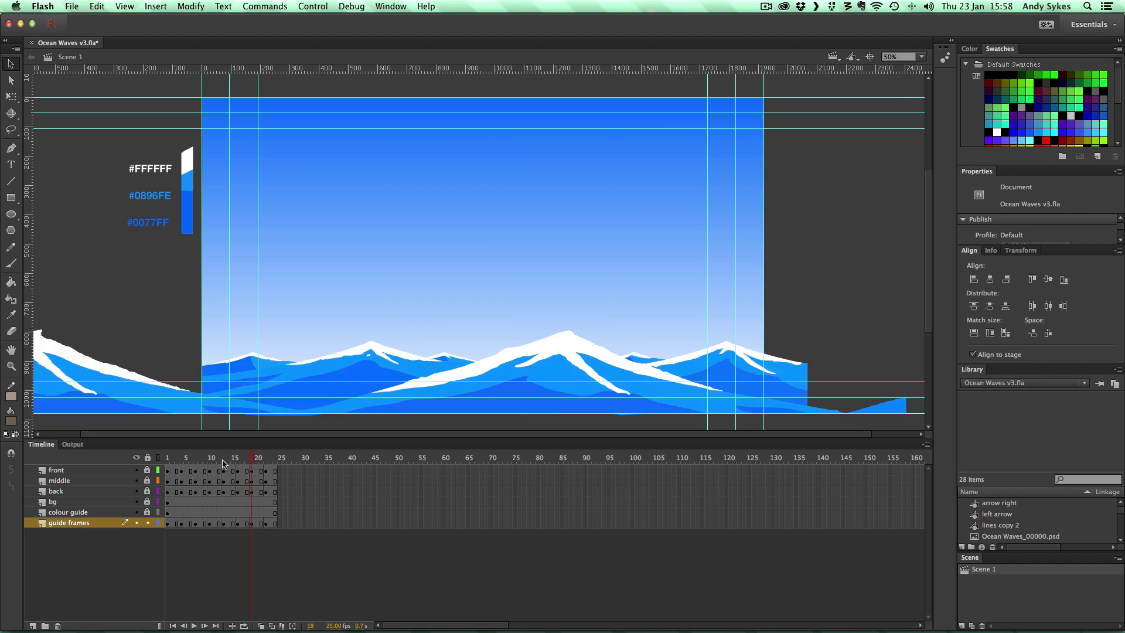
left_click(209, 458)
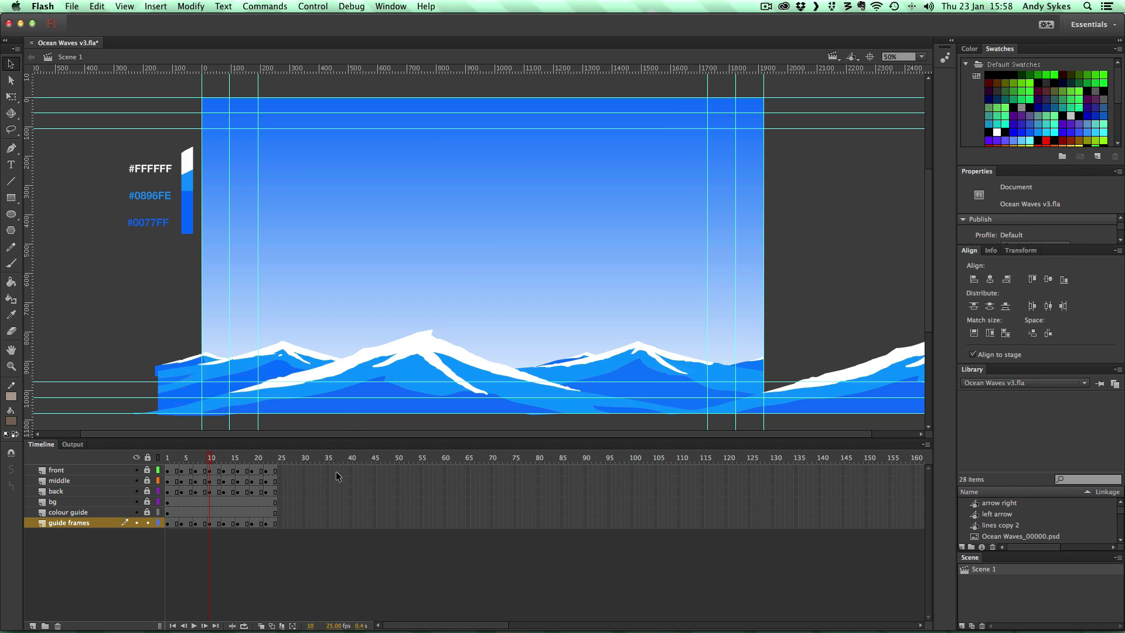
left_click_drag(221, 459, 243, 458)
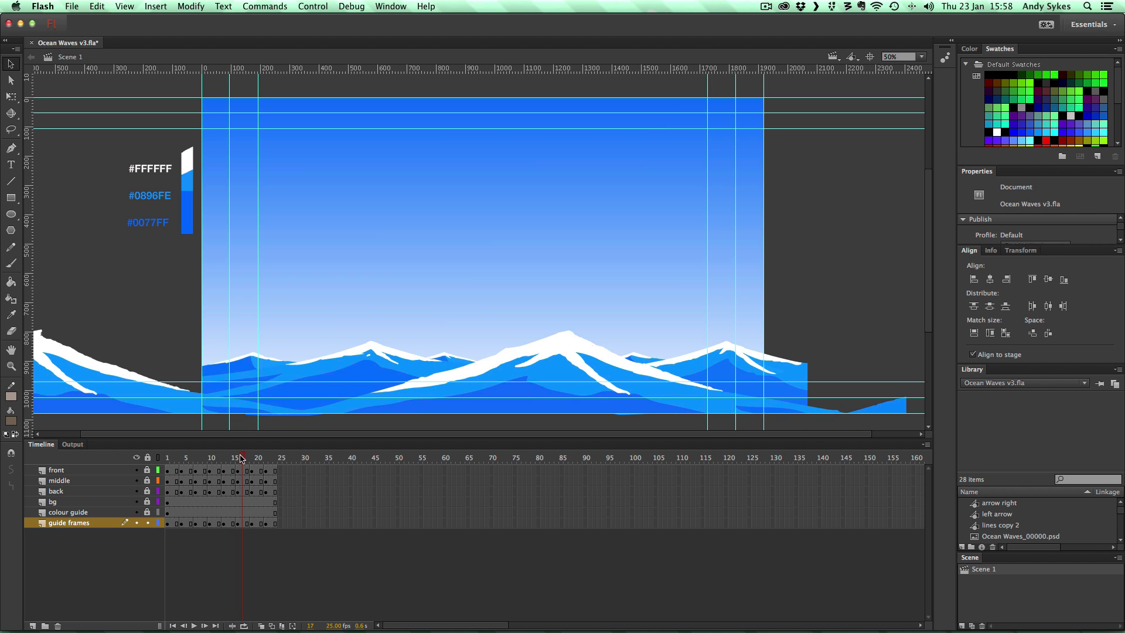
key("shift+comma")
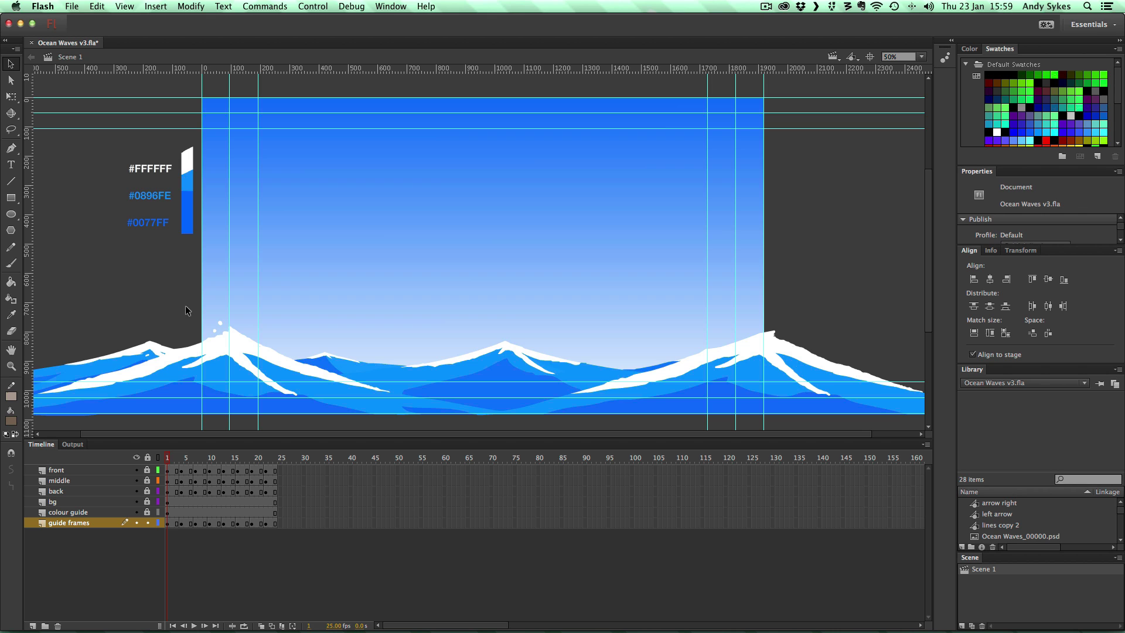
left_click(137, 521, "alt")
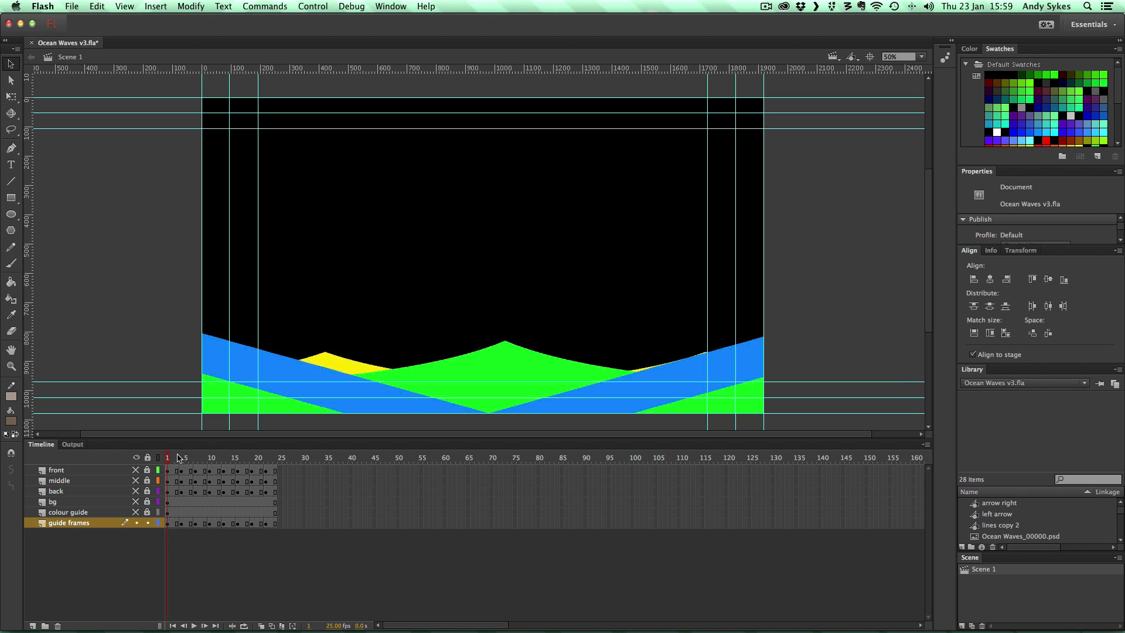
mouse_move(179, 457)
left_mouse_down()
mouse_move(280, 458)
mouse_move(166, 467)
left_mouse_up()
left_click(136, 457)
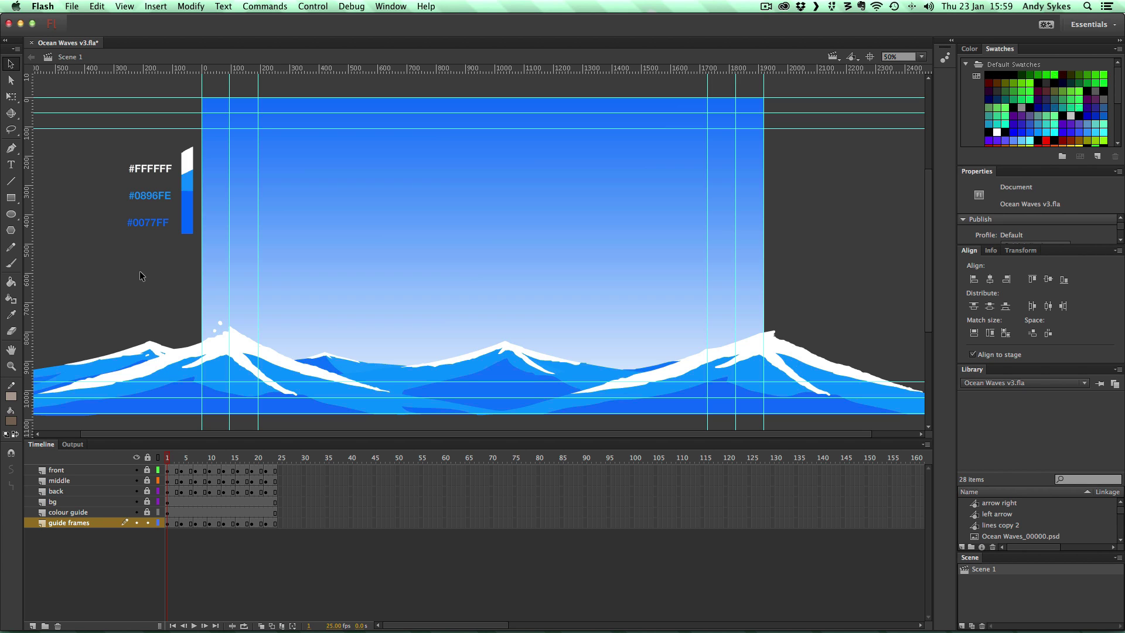
left_click(171, 457)
left_click_drag(172, 459, 258, 444)
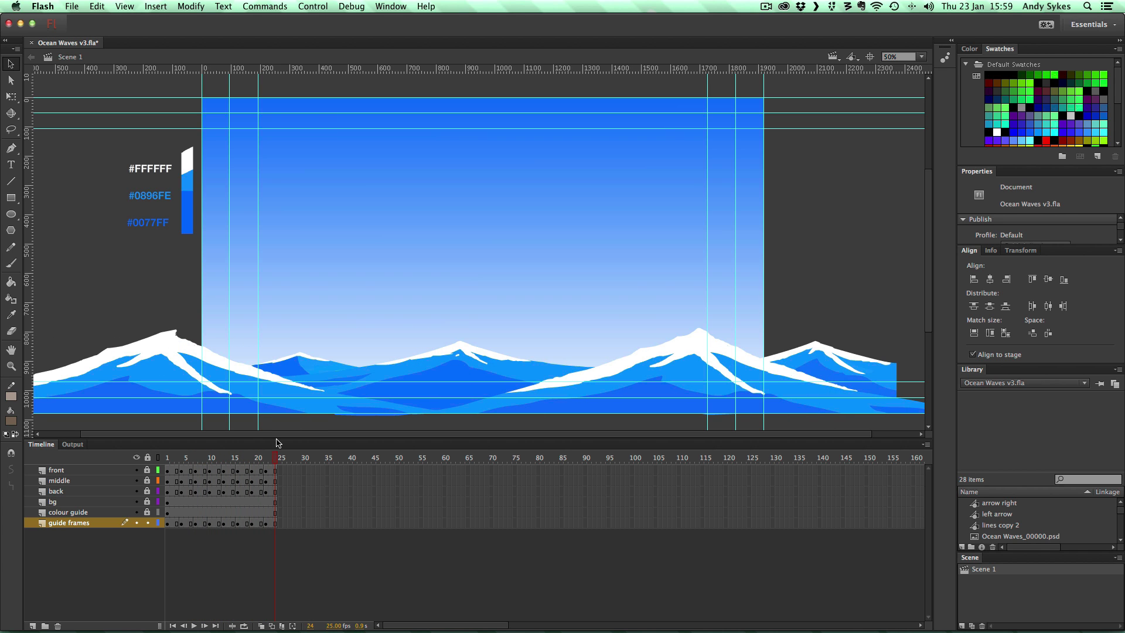
left_click_drag(274, 451, 148, 463)
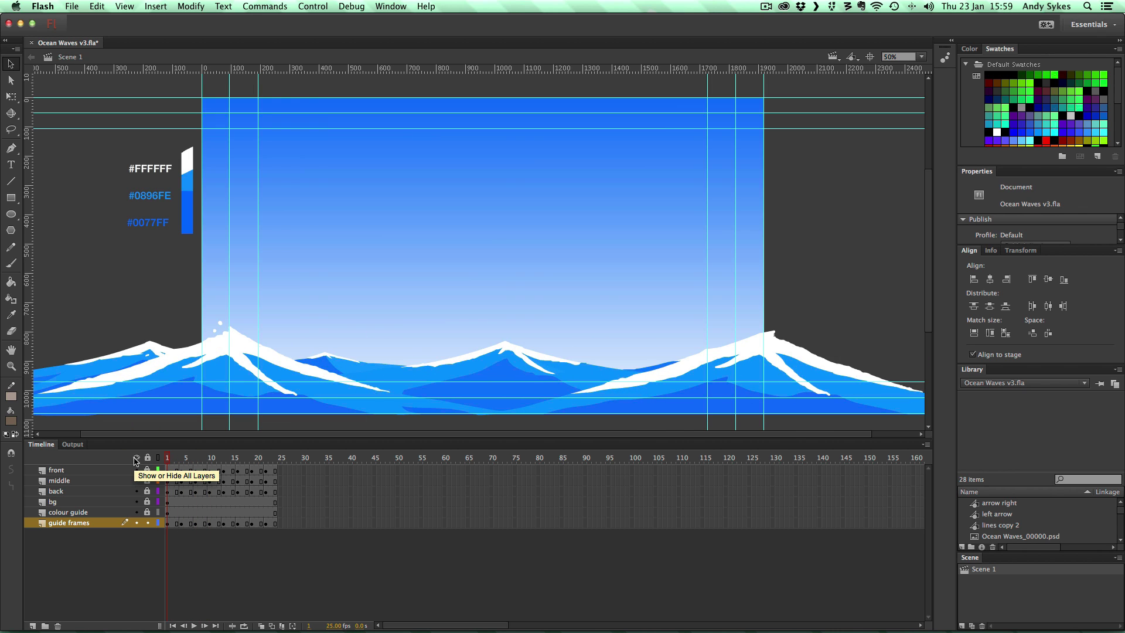